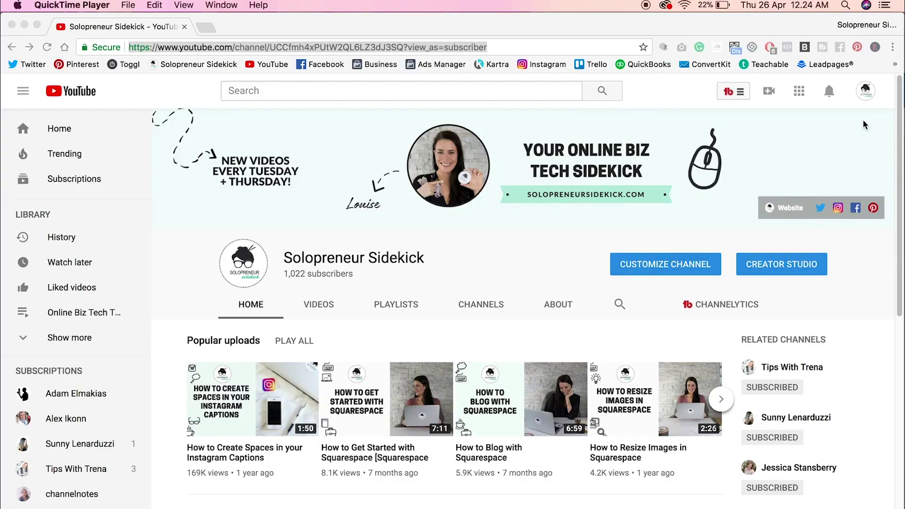
Step: Load the channel at youtube.com/c/Solopreneursidekick from the account's Advanced settings
click(870, 91)
click(874, 95)
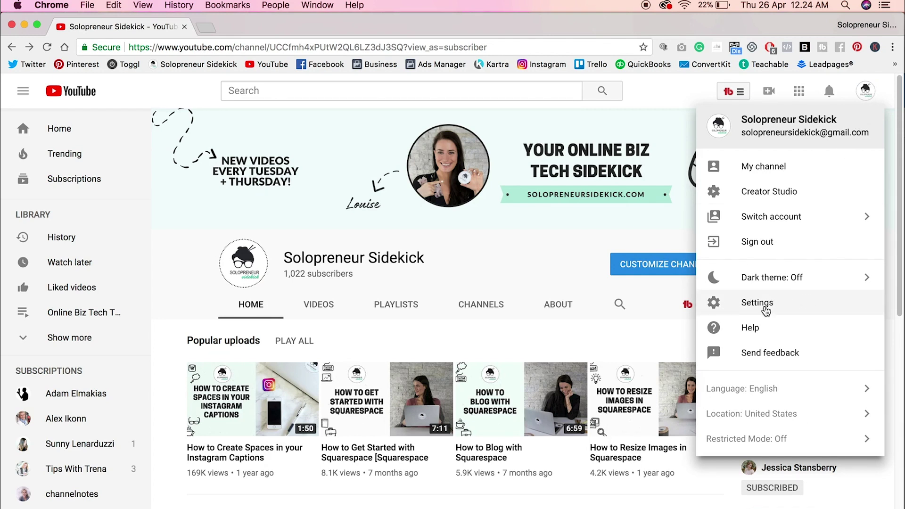
click(763, 306)
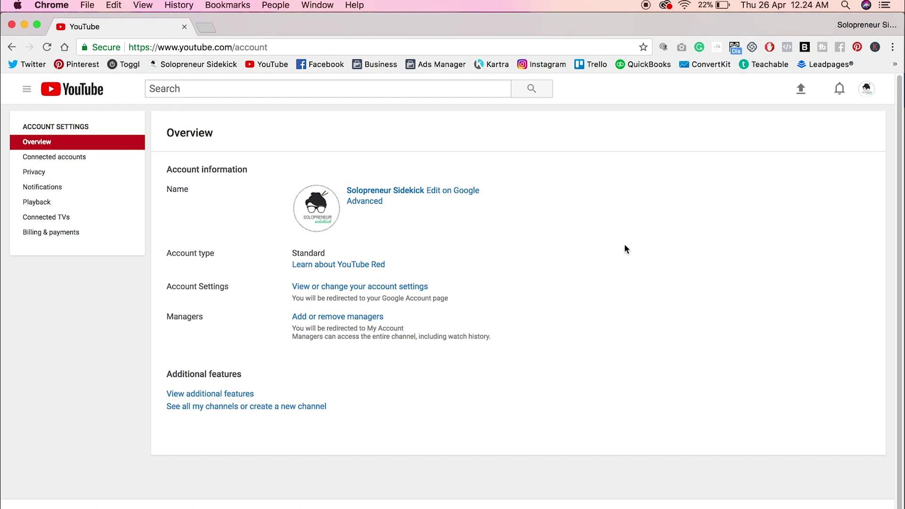
click(370, 207)
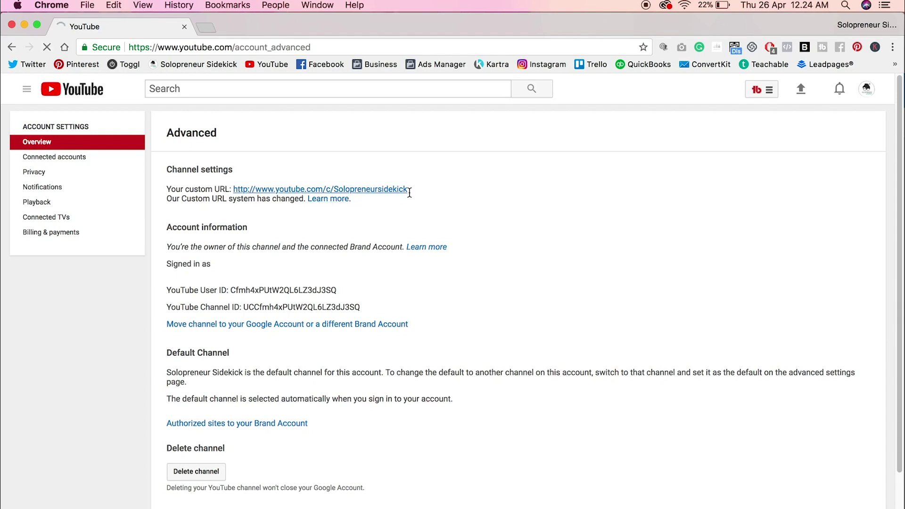
click(408, 191)
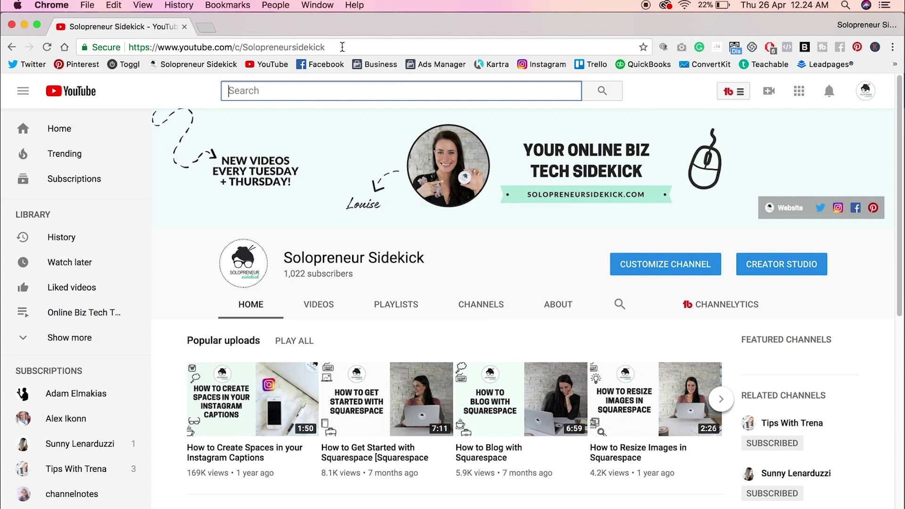
Step: Copy the ?sub_confirmation=1 suffix from the note in Notes
mouse_move(339, 506)
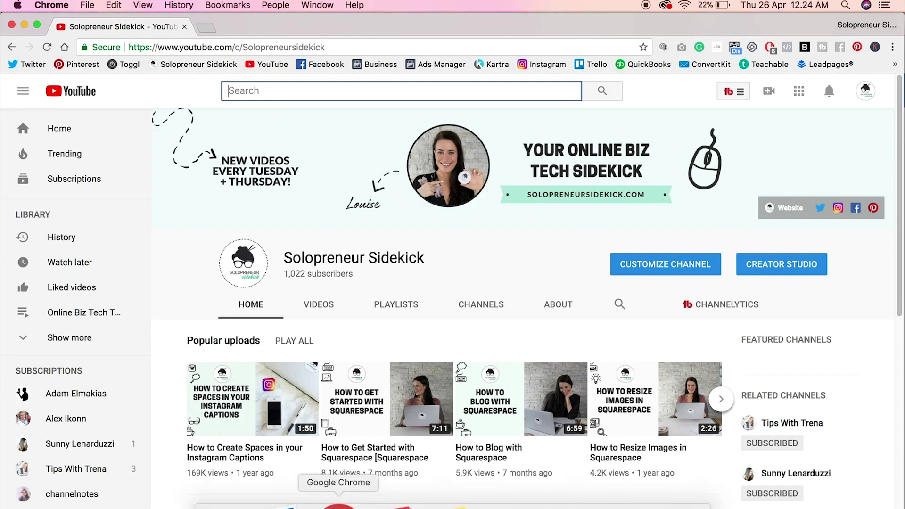
click(437, 504)
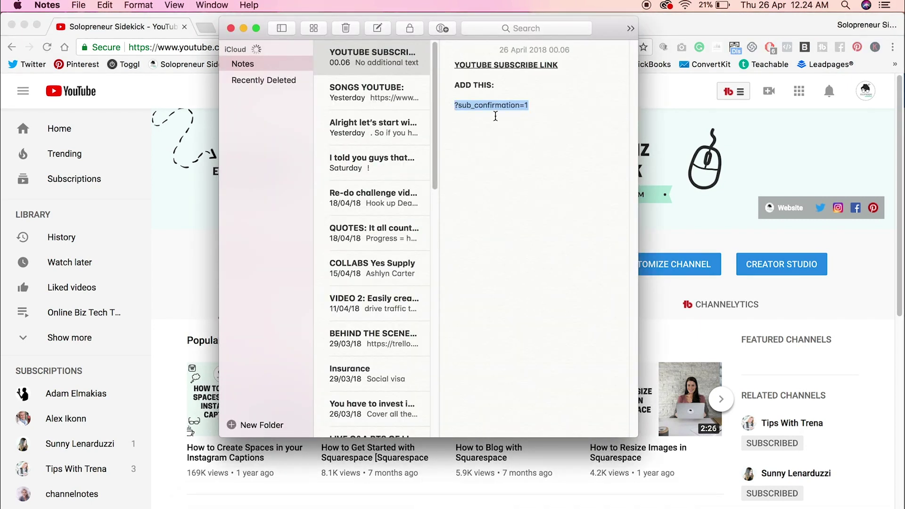
click(533, 104)
drag(527, 105, 454, 101)
key(super+c)
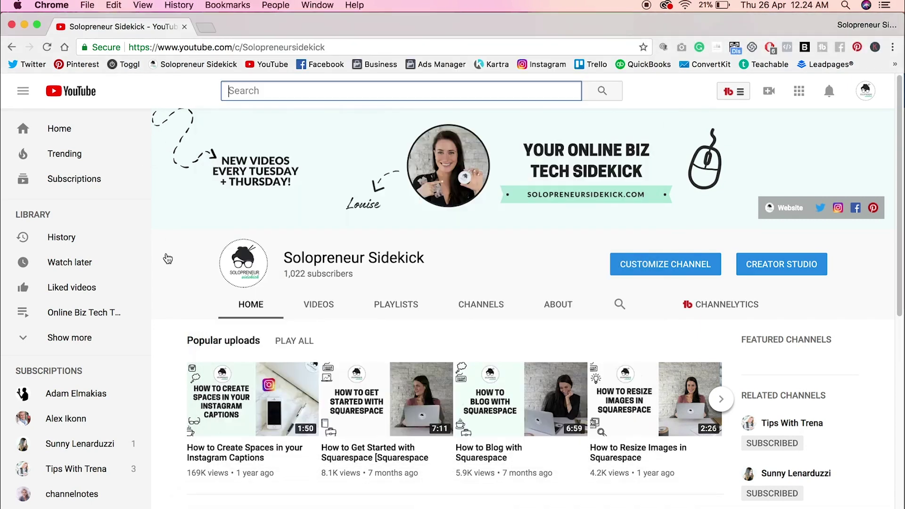
click(168, 258)
Step: Append ?sub_confirmation=1 to the channel address and load it
click(329, 47)
click(344, 47)
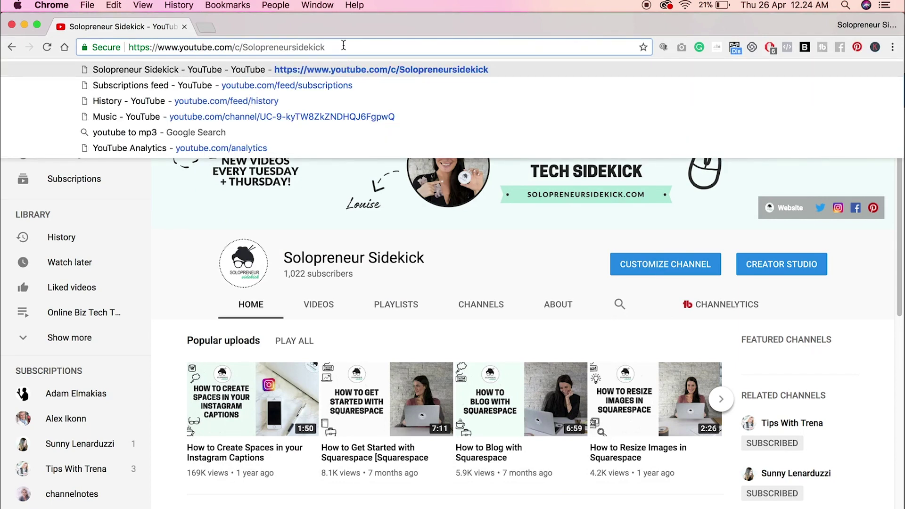
key(super+v)
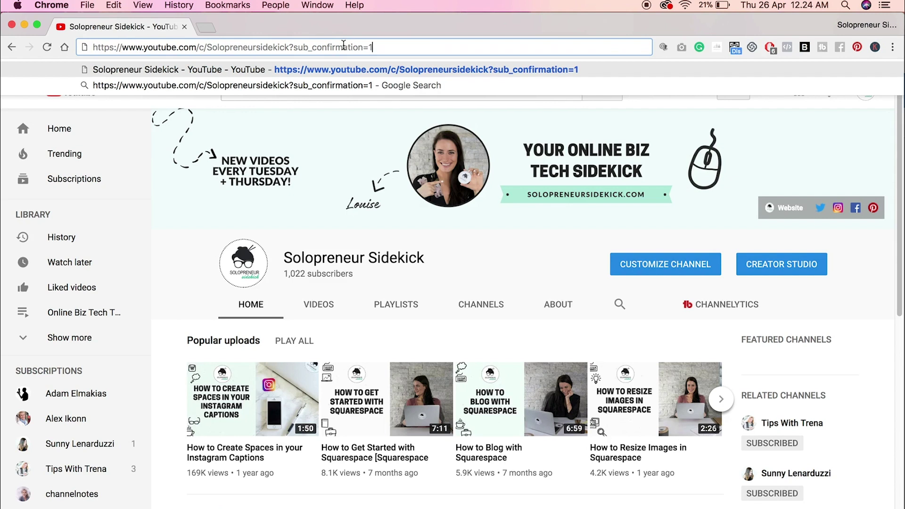
key(Return)
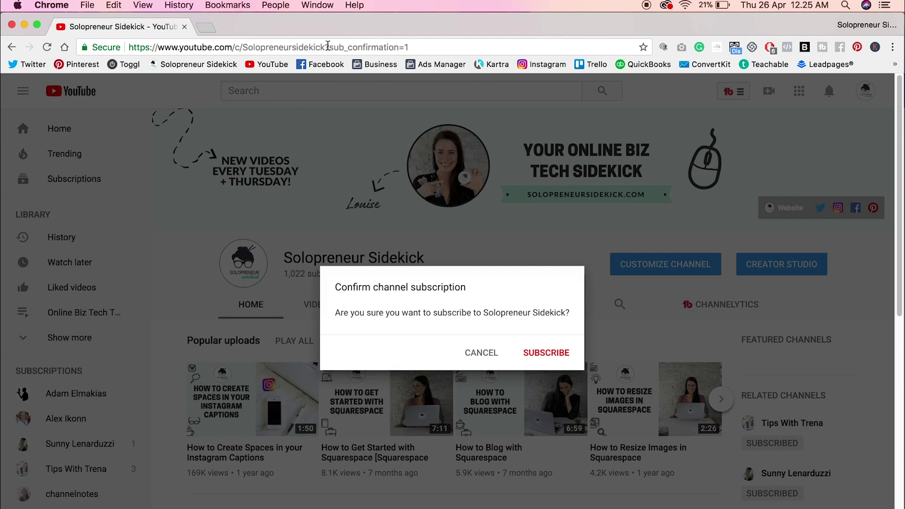
Step: Select and copy the full subscribe-confirmation channel address
drag(324, 47, 410, 49)
click(417, 48)
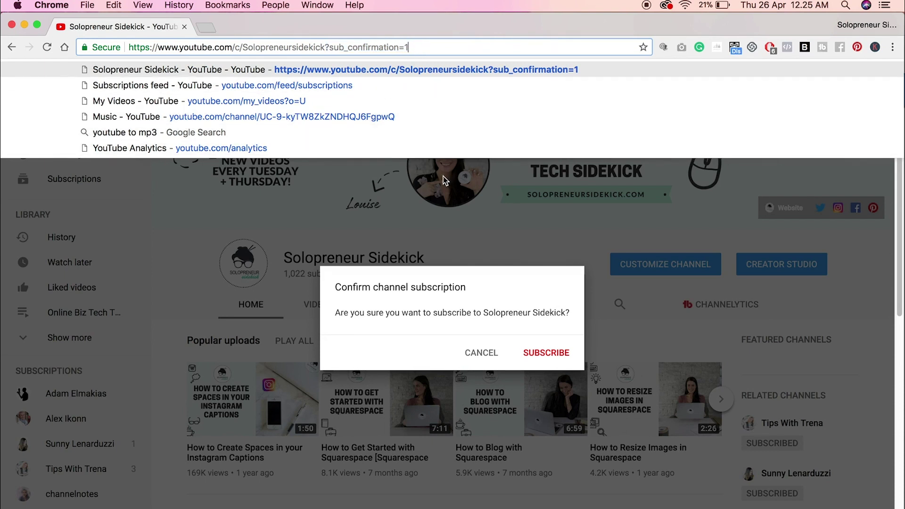
triple_click(276, 47)
key(super+c)
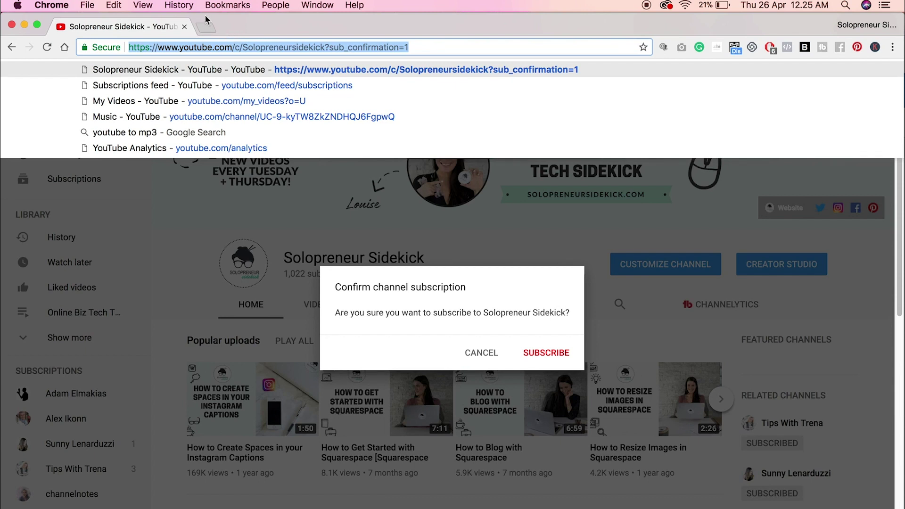
click(206, 27)
Step: Go to bit.ly to reach the Bitly link management dashboard
text(b)
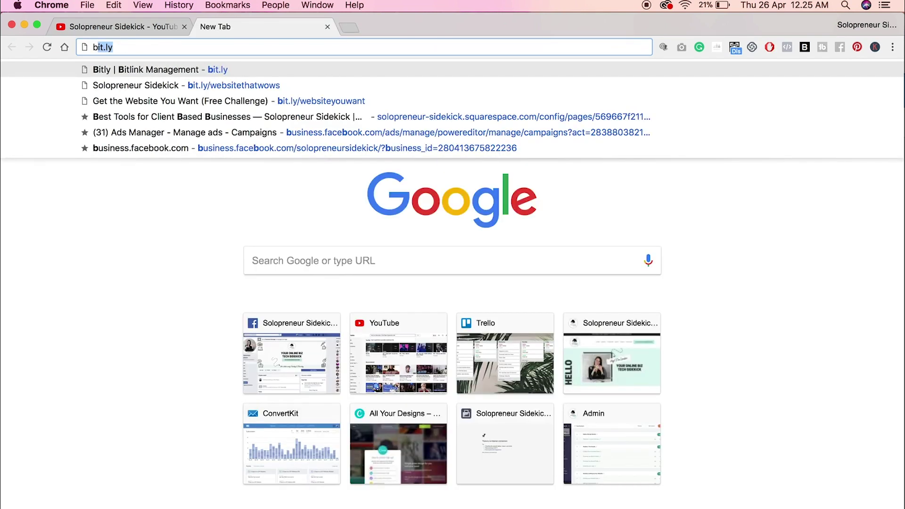
text(it.ly)
key(Return)
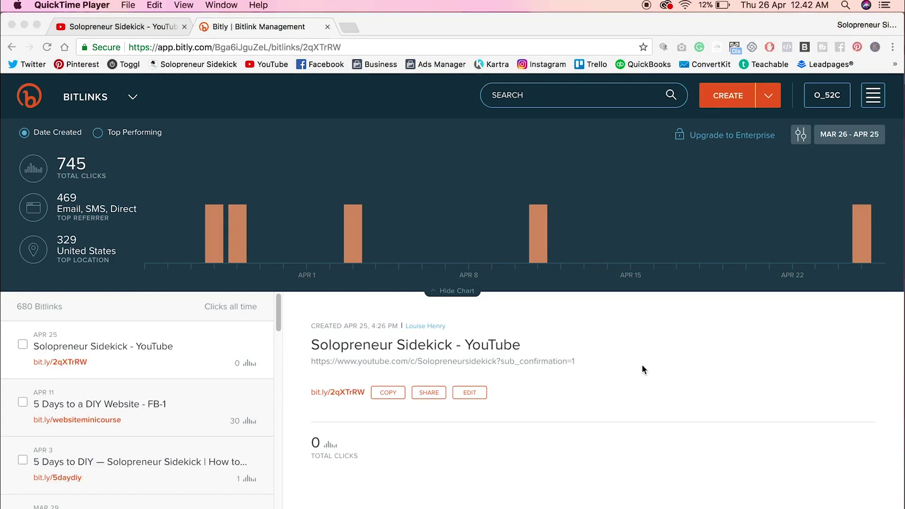
Step: Create a new Bitlink from the pasted subscribe-confirmation YouTube address
click(729, 92)
click(739, 104)
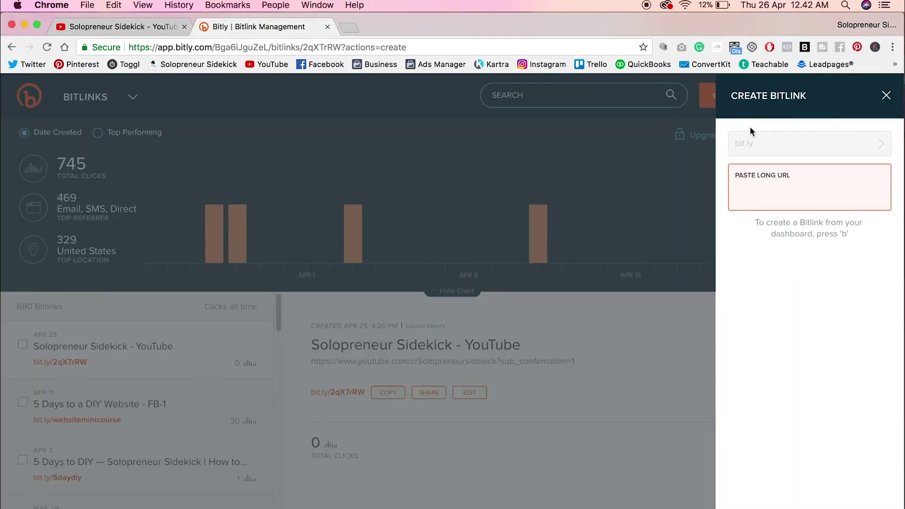
key(super+v)
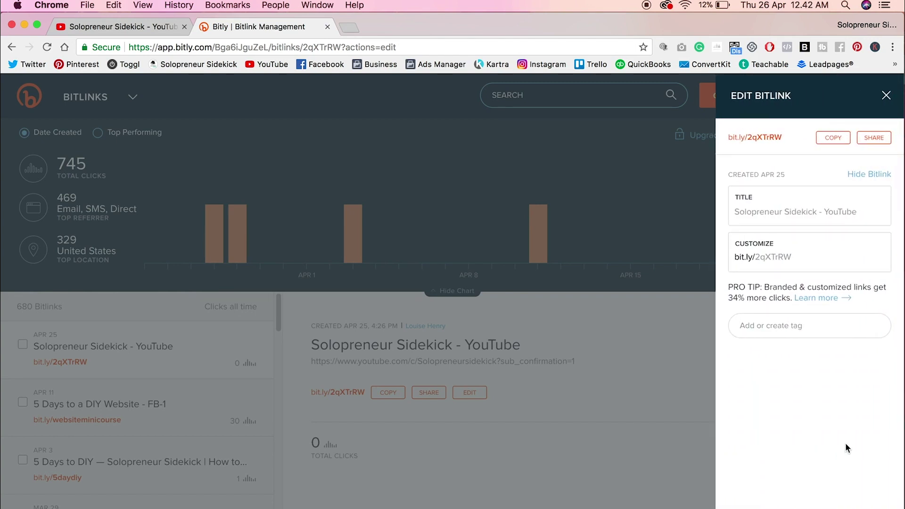
Step: Replace the random 2qXTrRW back-half with youtubesidekick
click(771, 257)
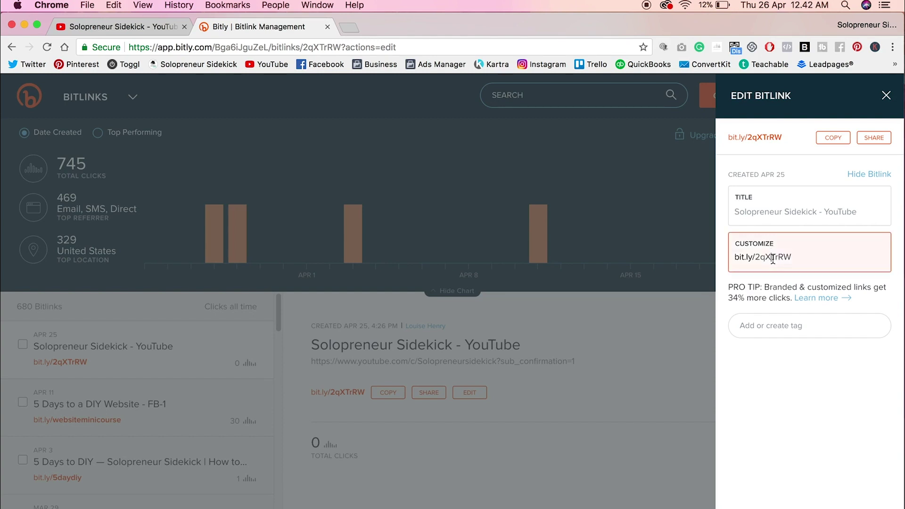
double_click(773, 256)
text(youtubesidekick)
click(349, 26)
text(bit.ly)
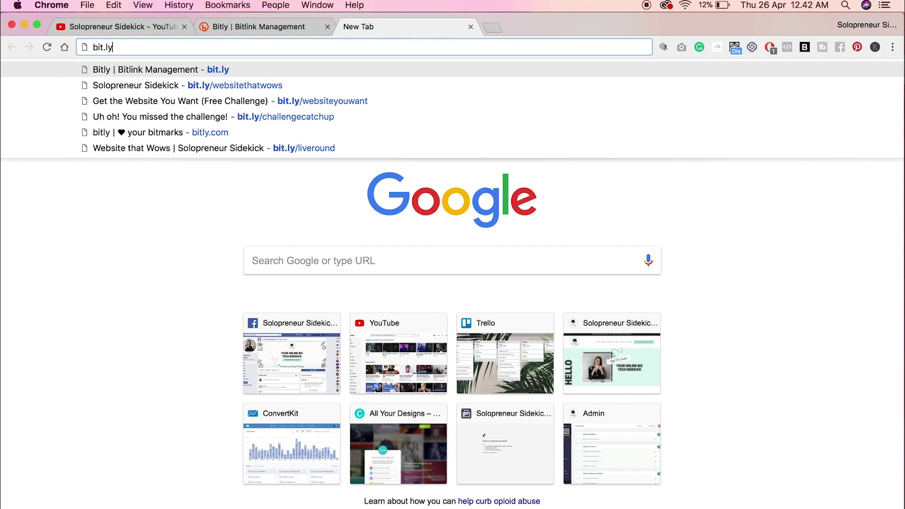
text(/yo)
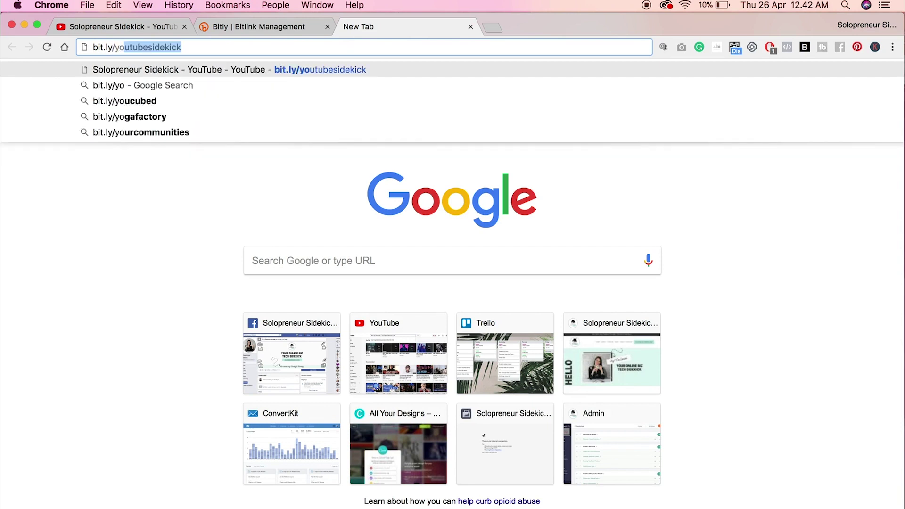
Step: Load bit.ly/youtubesidekick to confirm the subscription prompt appears, then go back to Bitly
key(Return)
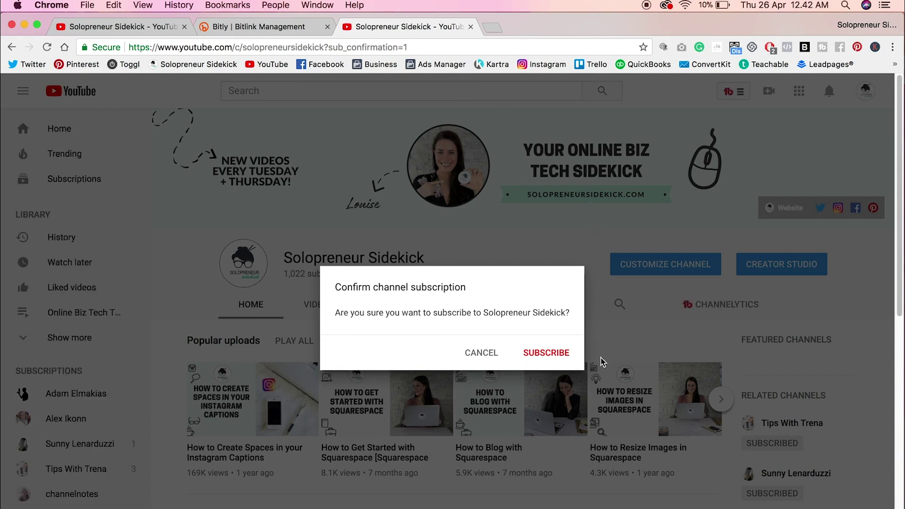
click(245, 30)
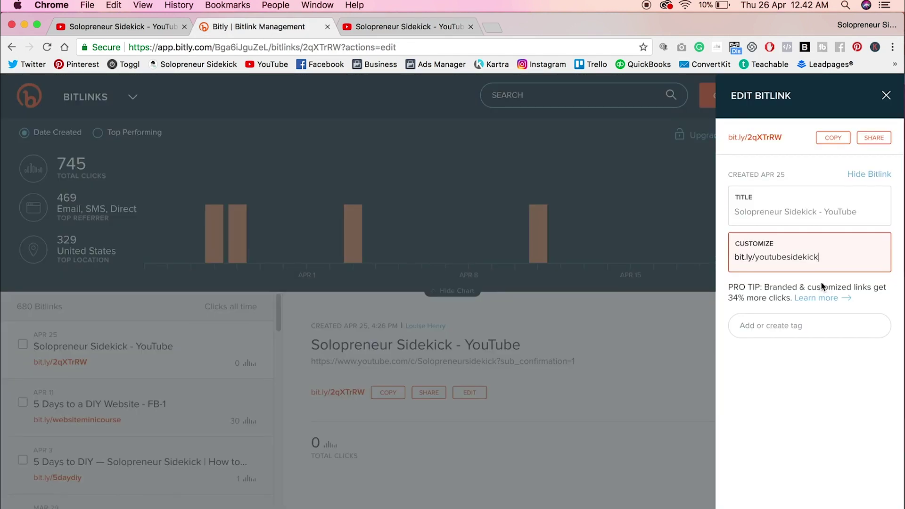
Step: Change the Bitlink's back-half from youtubesidekick to sidekick123 and save it
click(376, 27)
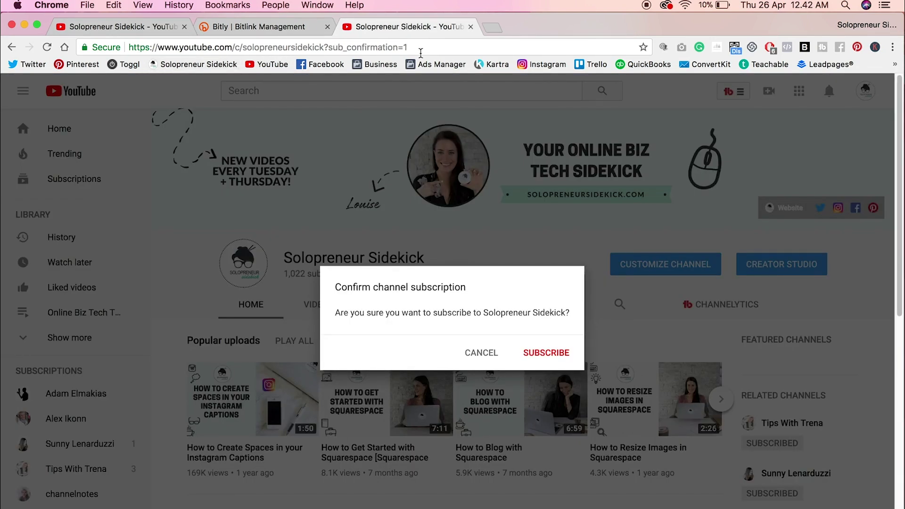
click(336, 28)
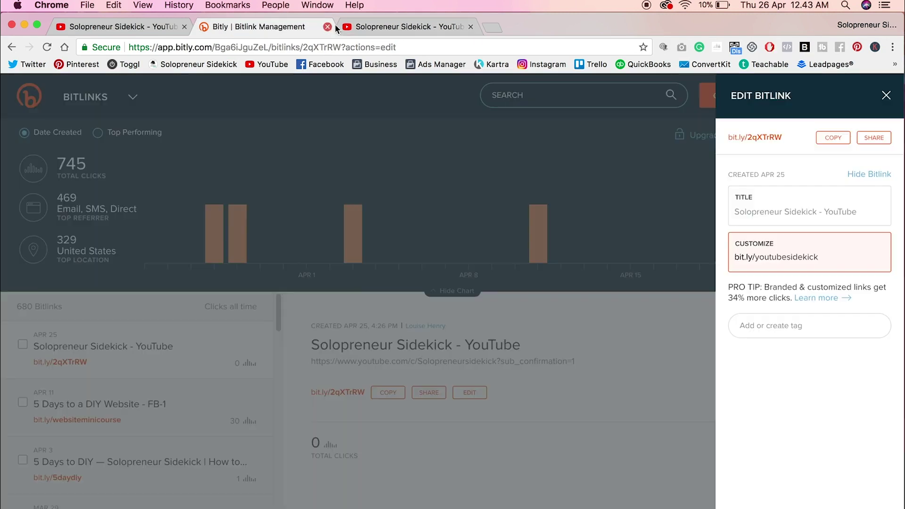
double_click(795, 261)
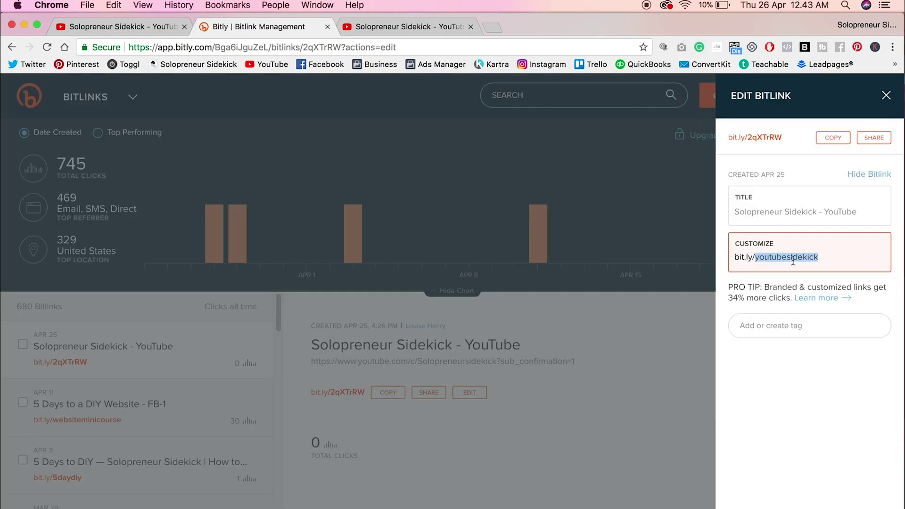
key(Right)
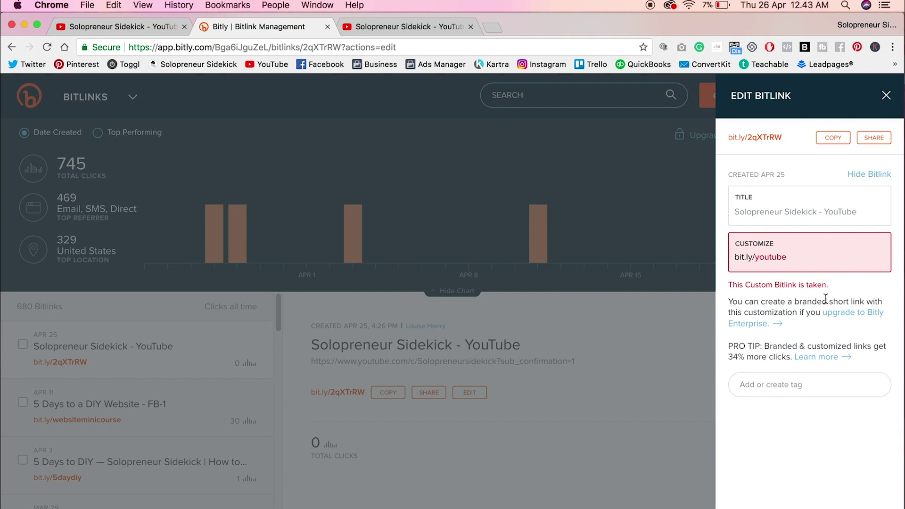
double_click(783, 255)
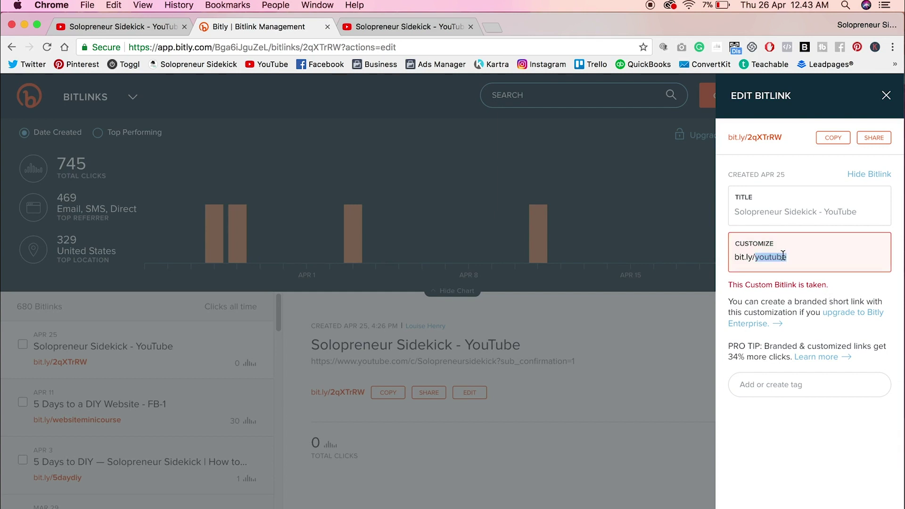
key(BackSpace)
text(sidekick123)
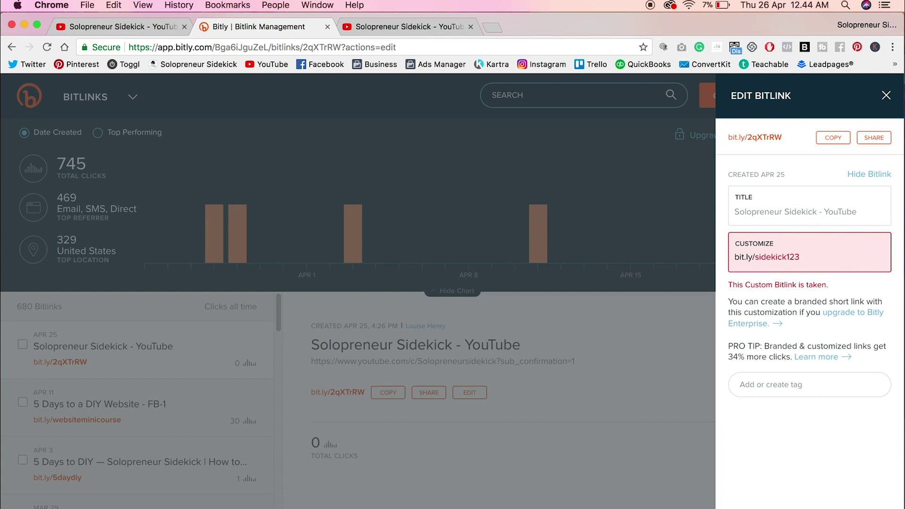
key(Return)
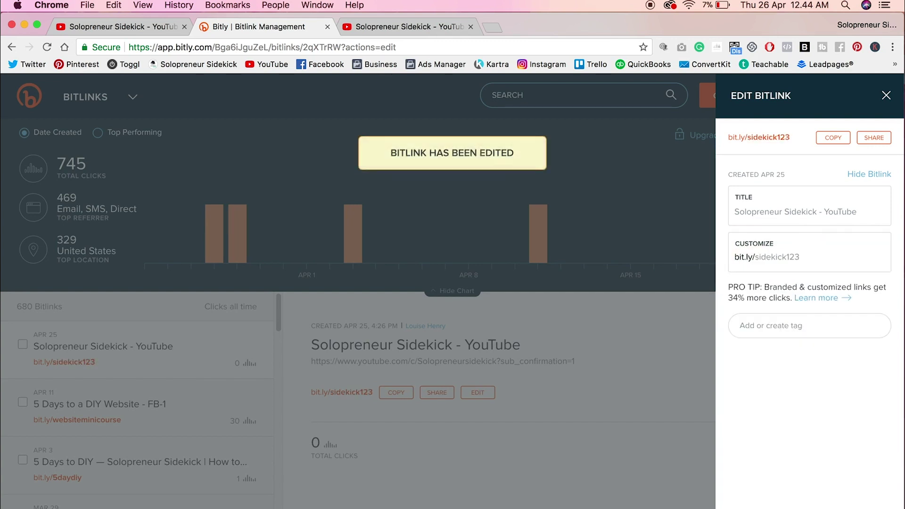
Step: Copy the bit.ly/sidekick123 short link and open it in a new tab to test it
click(888, 97)
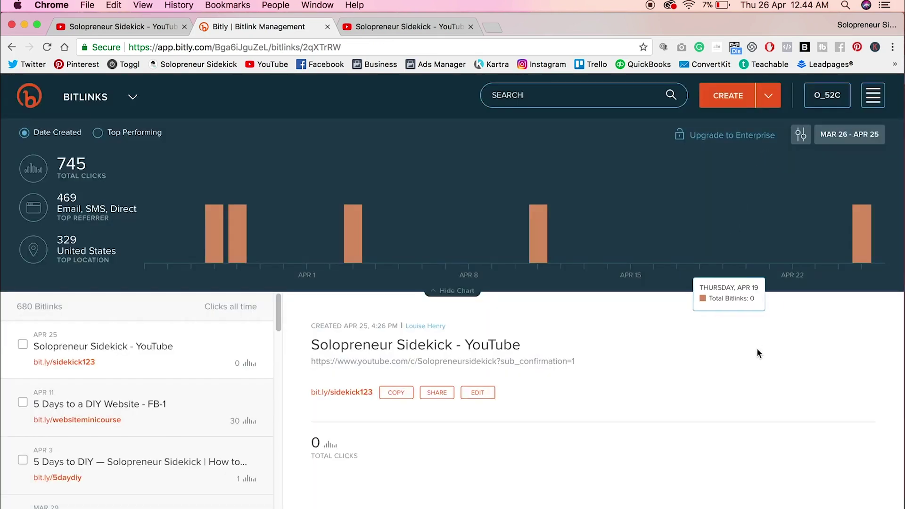
click(396, 393)
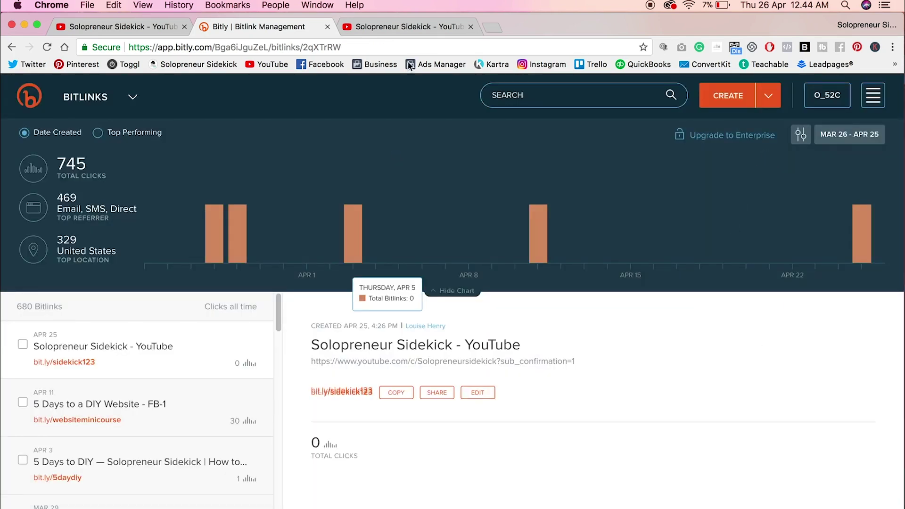
click(503, 26)
text(bit.ly/sidekick123)
key(Return)
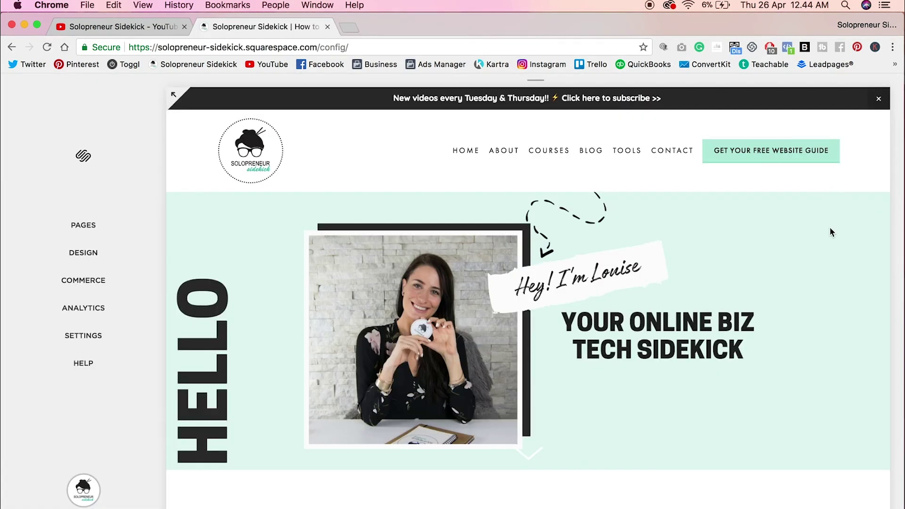
Step: Scroll to the Latest Videos section and enter its edit mode, revealing the Subscribe button
mouse_move(831, 232)
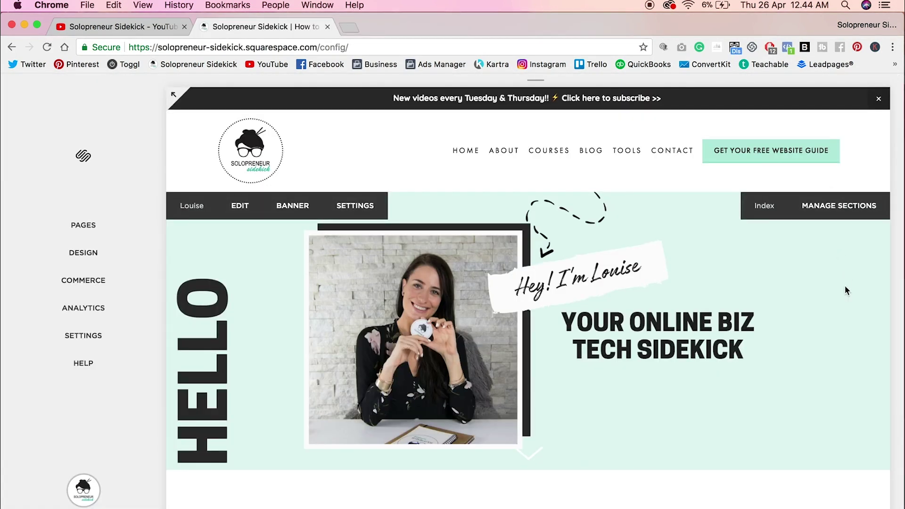
scroll(845, 286, down, 10)
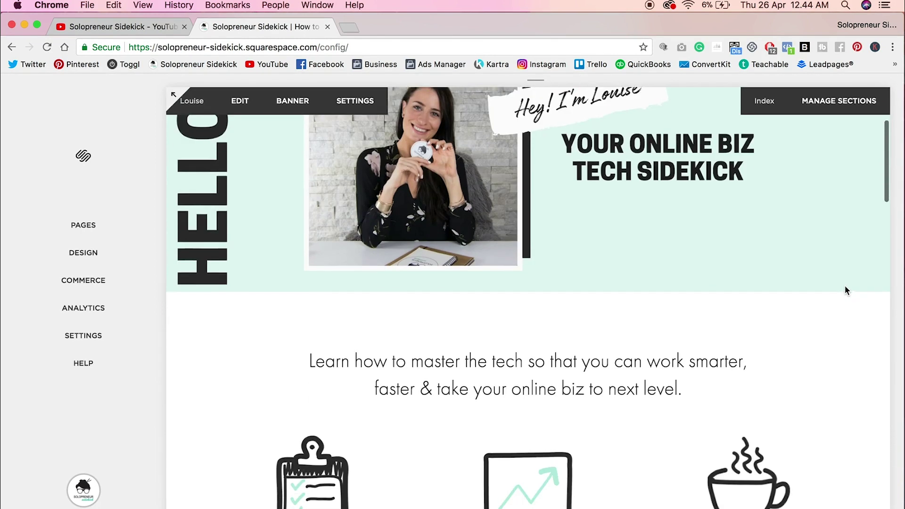
scroll(846, 287, down, 10)
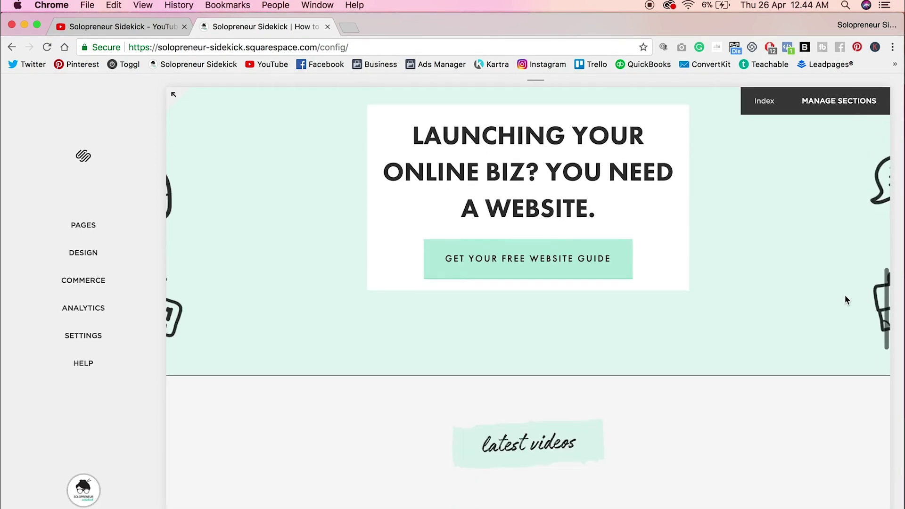
scroll(846, 297, down, 2)
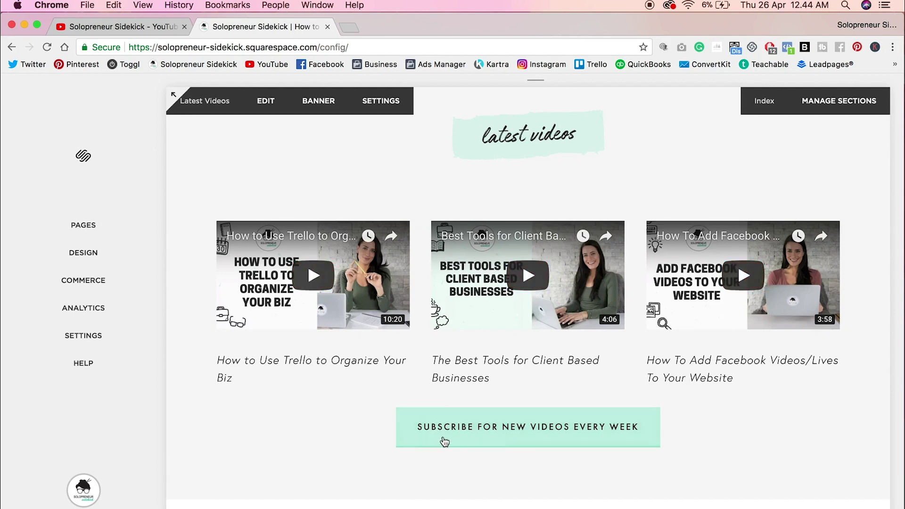
click(267, 103)
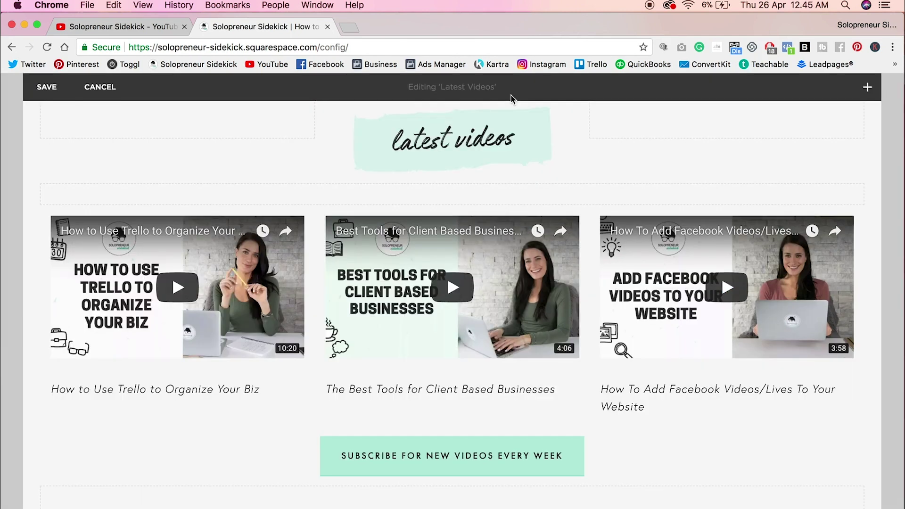
mouse_move(518, 124)
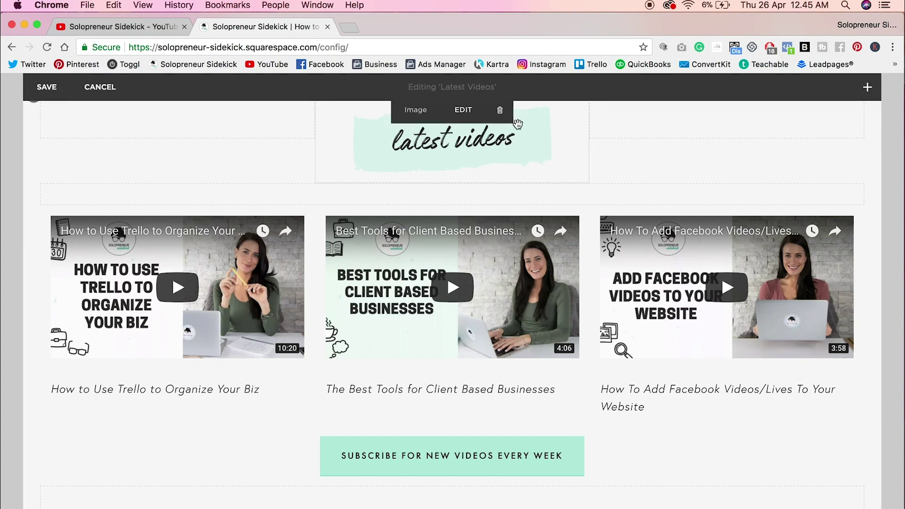
scroll(518, 124, down, 1)
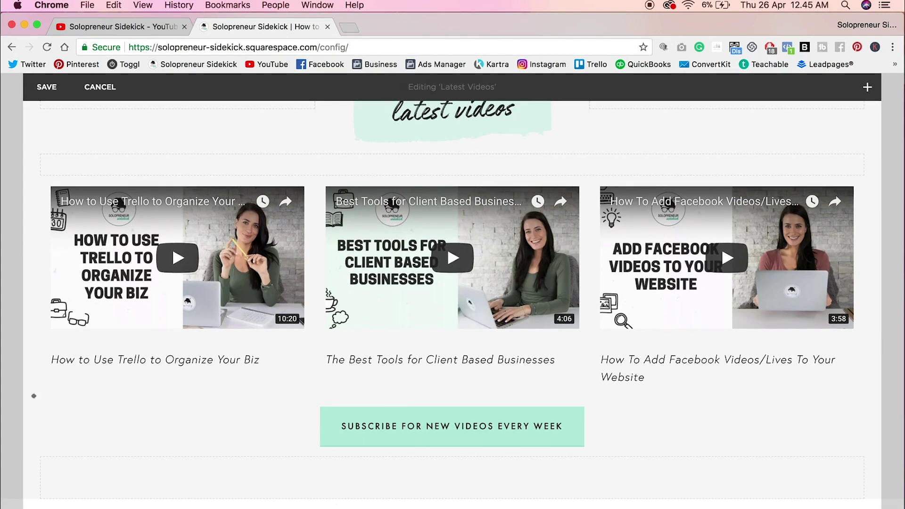
mouse_move(472, 426)
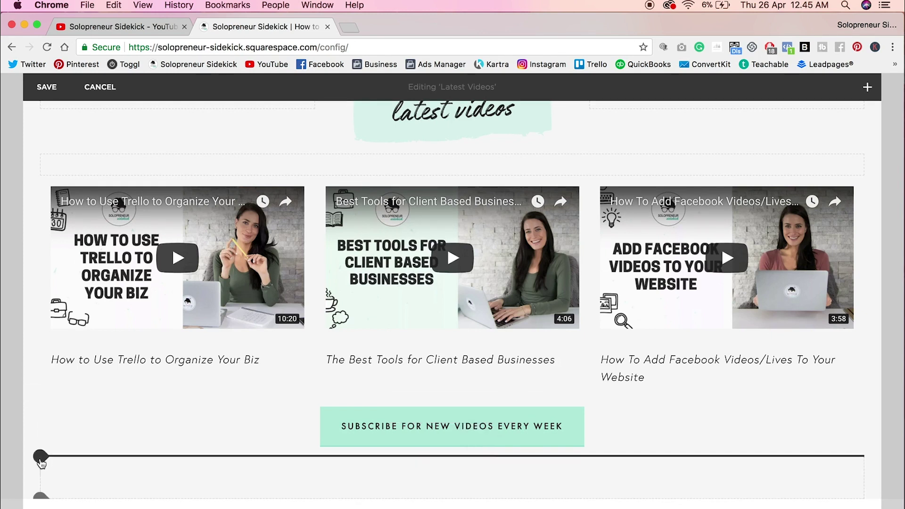
Step: Insert a Button block below the videos and label it 'SUBSCRIBE FOR NEW YIDEOS EVERY WEEK'
click(41, 458)
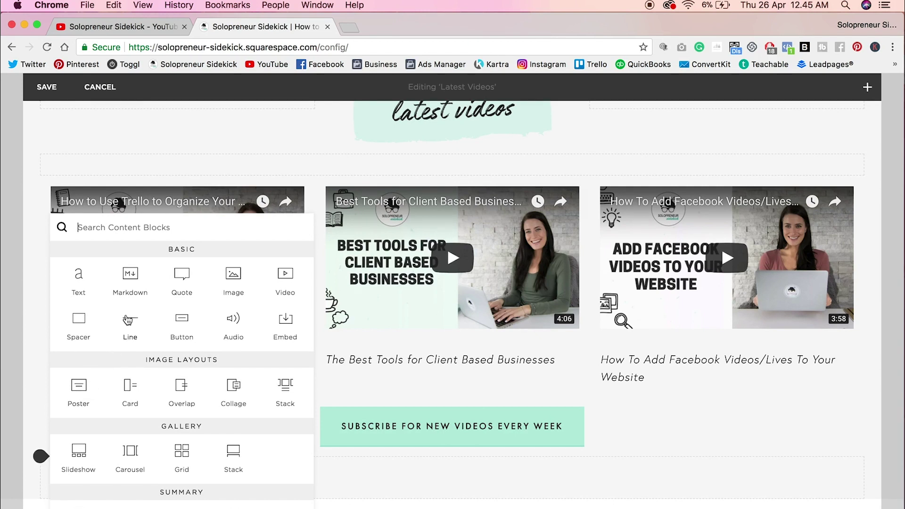
click(180, 330)
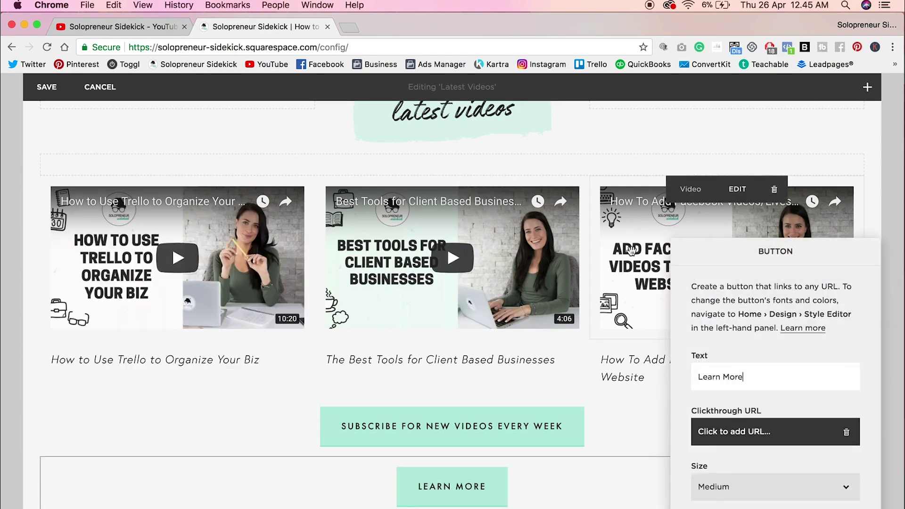
triple_click(720, 372)
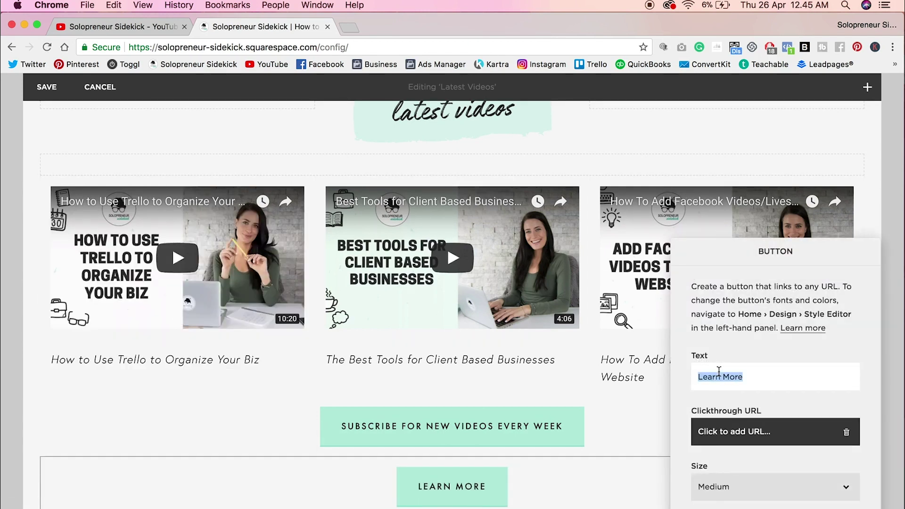
text(SUBSC)
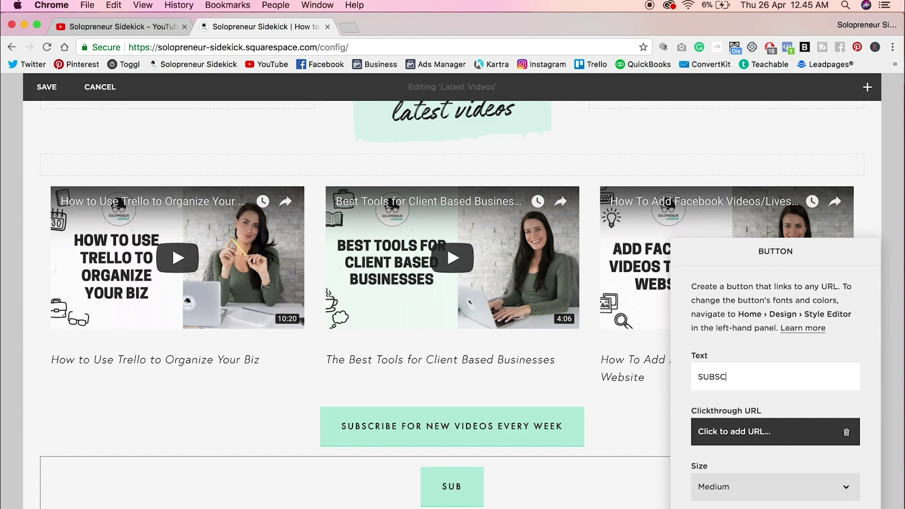
text(RIBE FOR NEW YIBE FOR NEW VI)
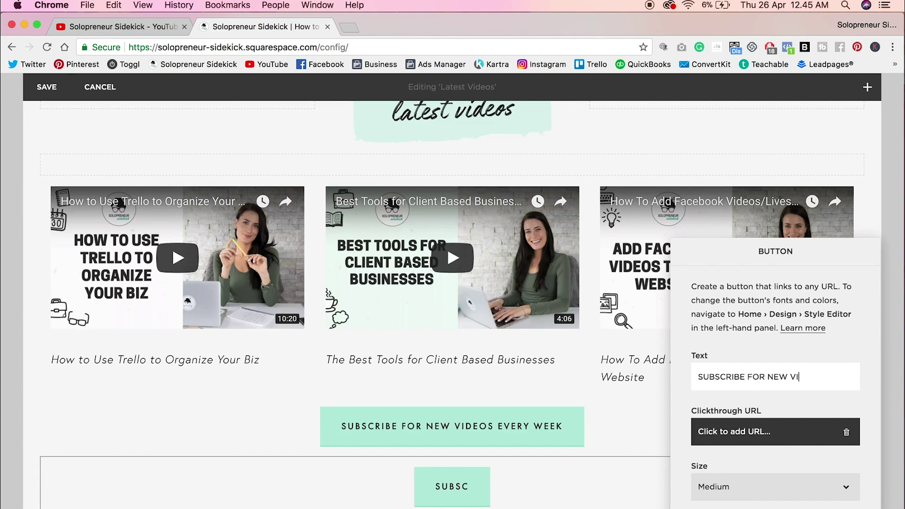
text(DEOS EVERY WEEK)
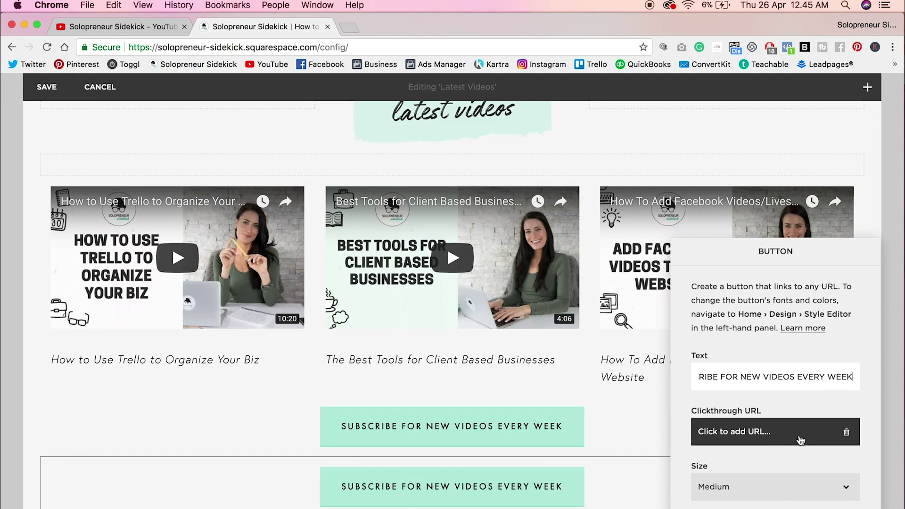
Step: Set the button's clickthrough URL to bit.ly/youtubesidekick
click(816, 439)
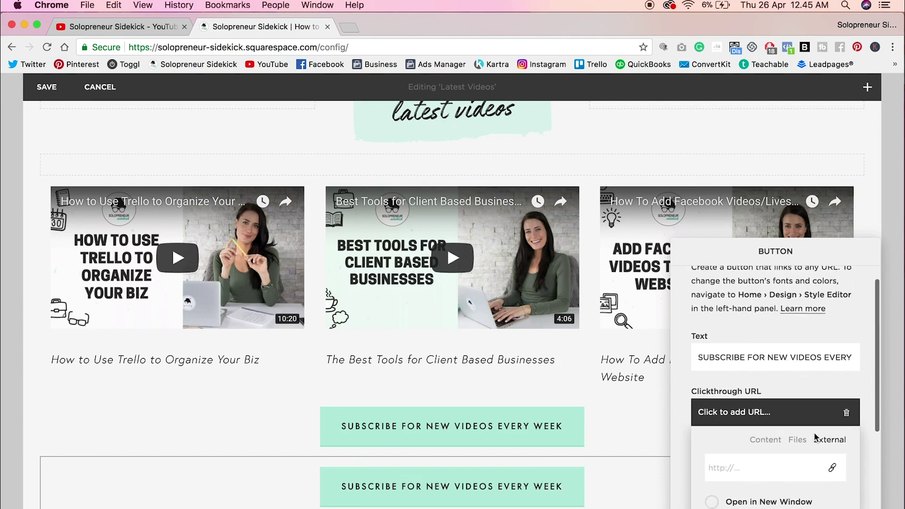
text(BIT.LY/)
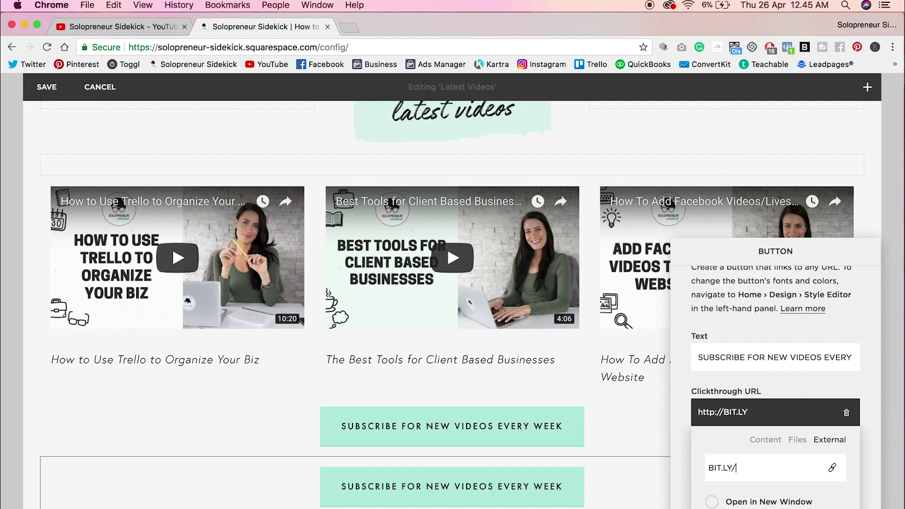
text(yout)
key(BackSpace)
key(BackSpace)
key(BackSpace)
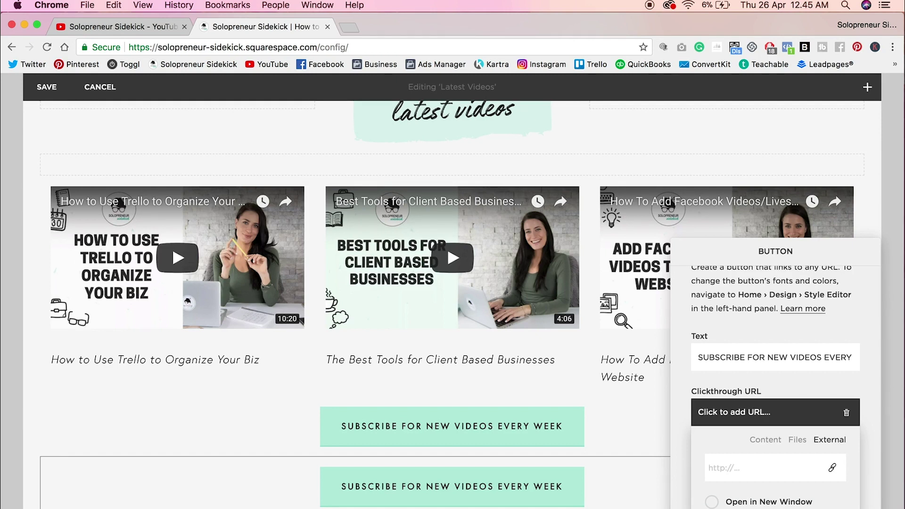
text(bi)
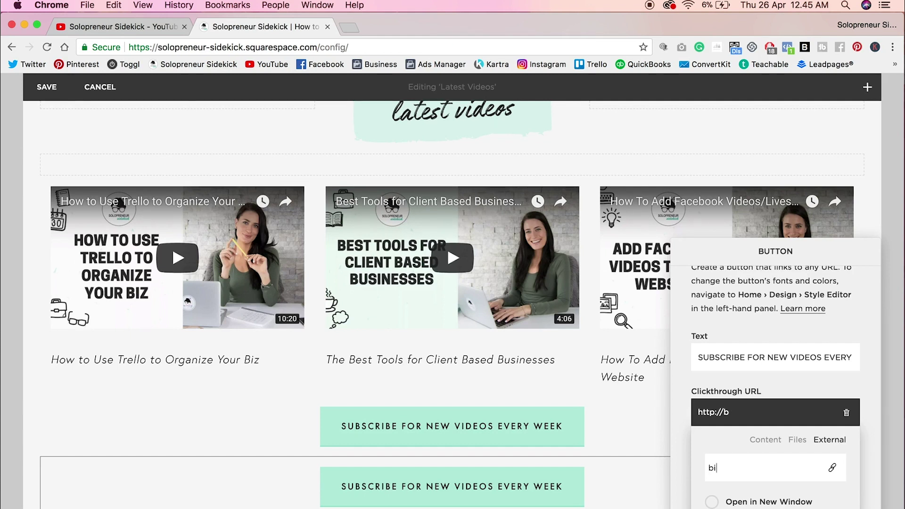
text(t.ly/youtubeside)
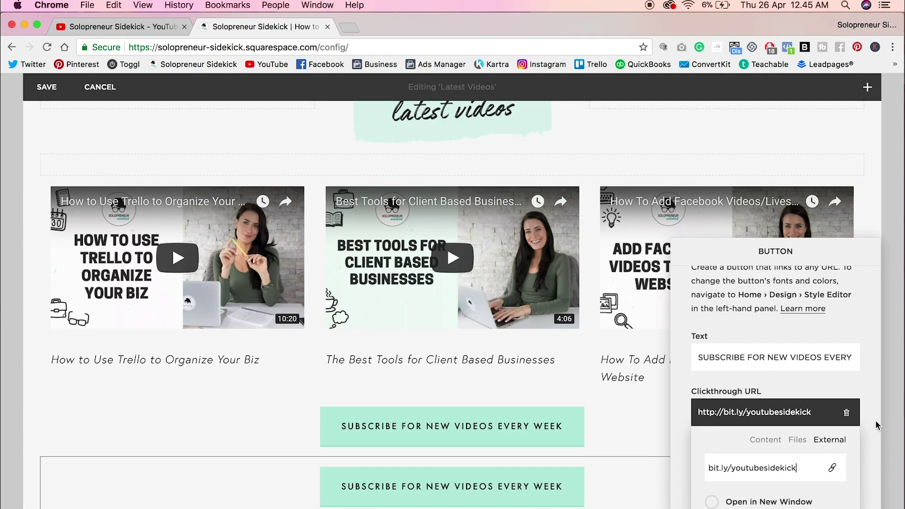
text(kick)
click(870, 439)
Step: Save the section and check the button opens YouTube's subscription prompt
key(Escape)
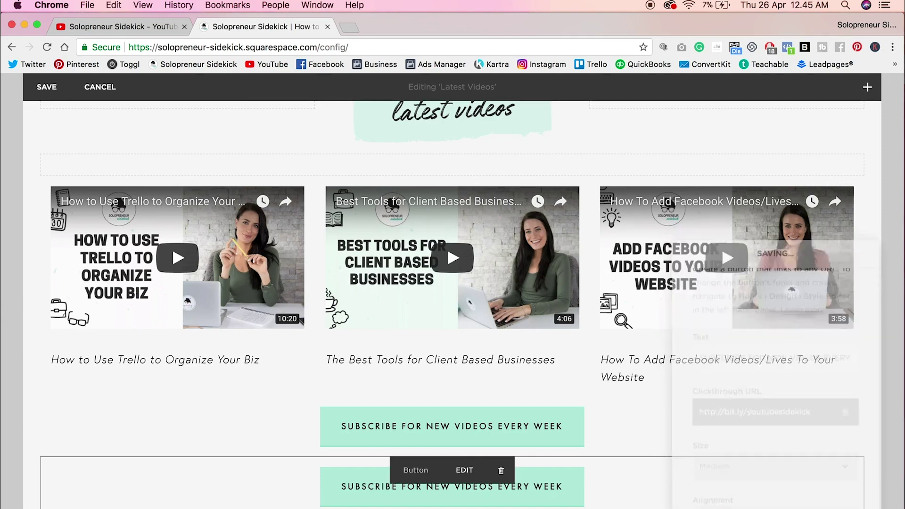
click(61, 87)
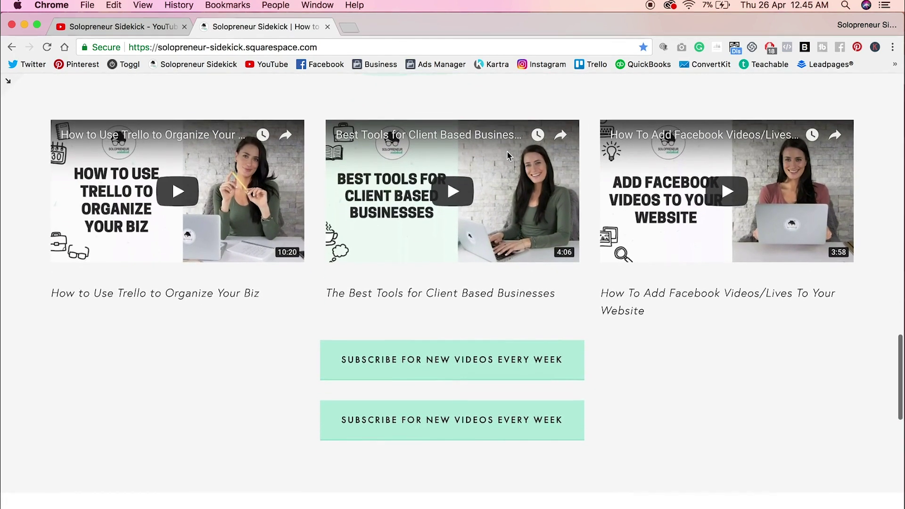
click(431, 424)
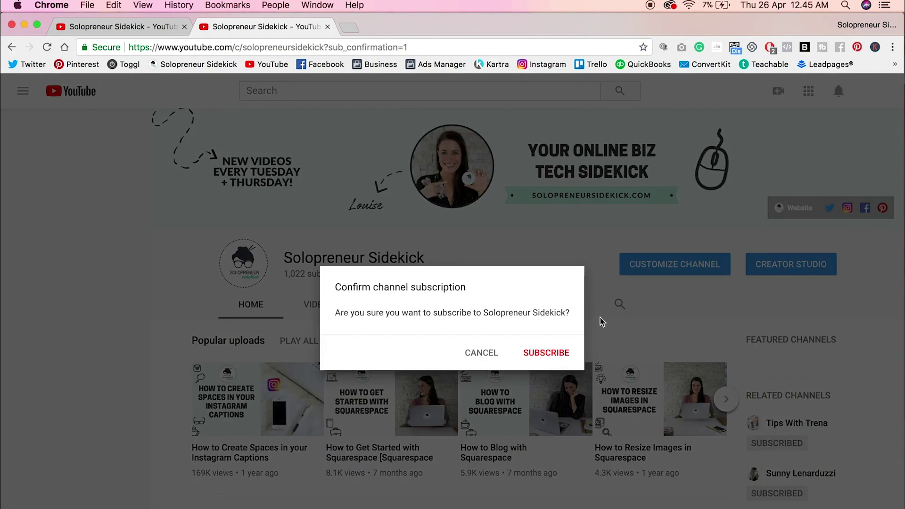